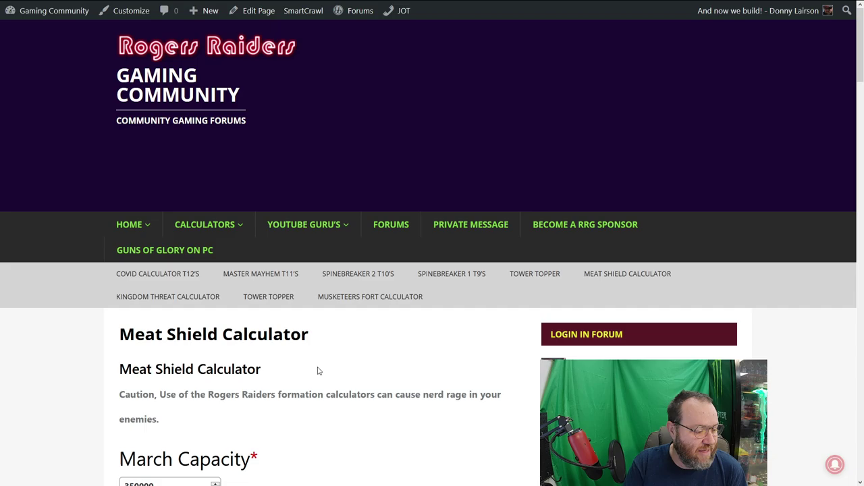
Step: Set the March Capacity in the Meat Shield Calculator to 300000
left_click_drag(318, 371, 274, 81)
mouse_move(373, 376)
left_click(455, 361)
scroll(455, 365, "down", 7)
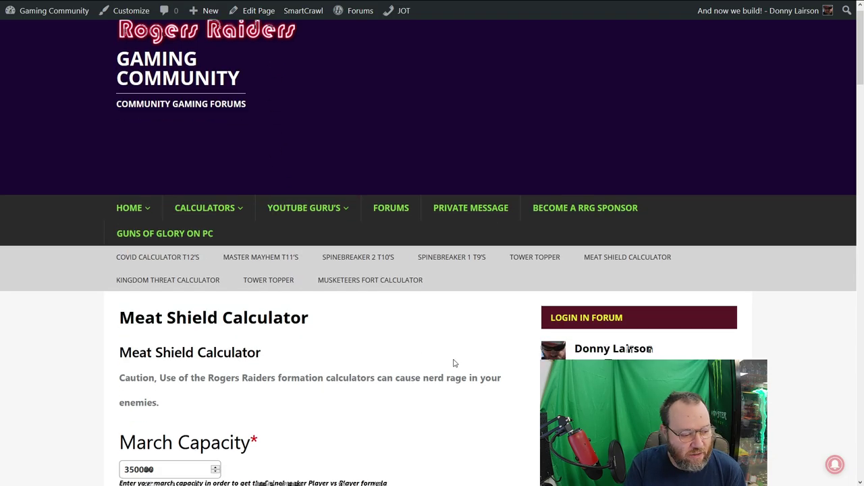
scroll(465, 321, "down", 3)
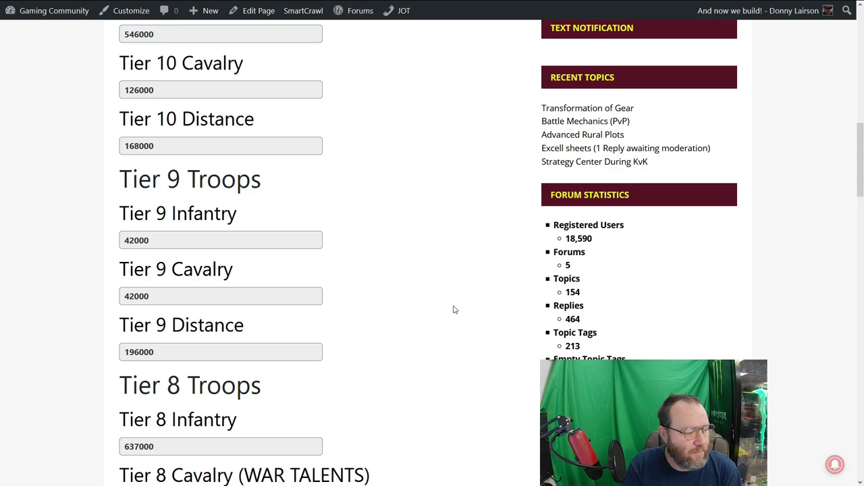
scroll(450, 318, "up", 7)
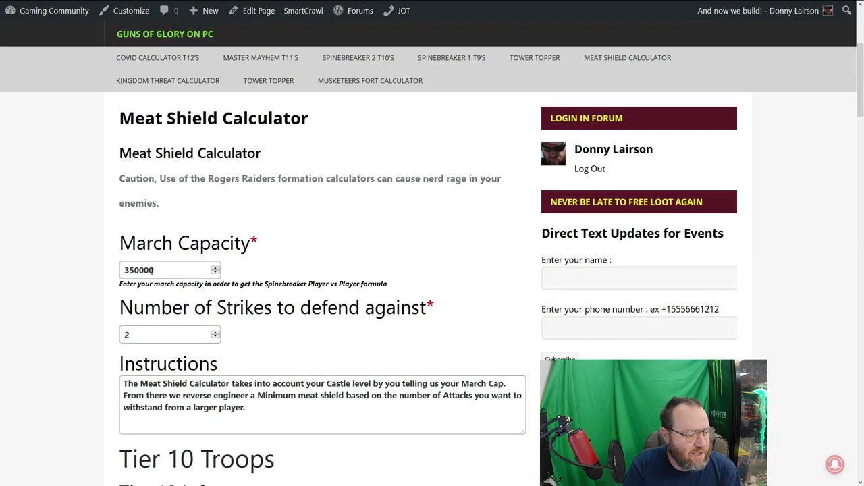
left_click_drag(156, 263, 76, 268)
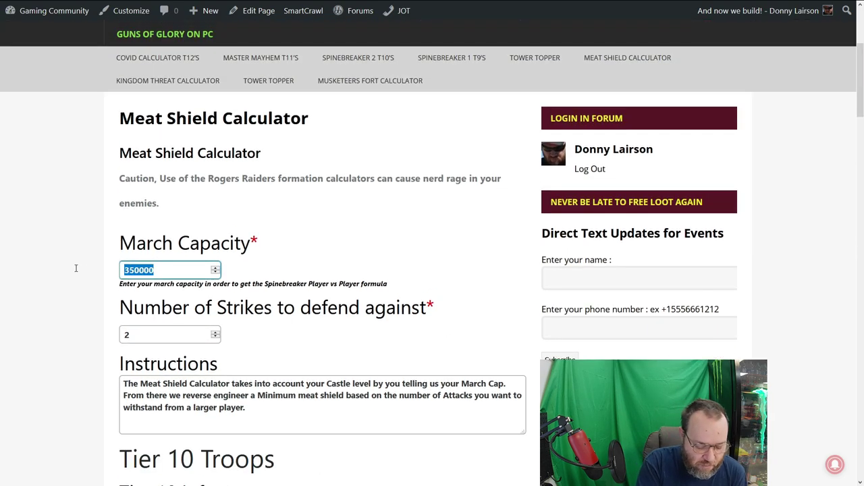
type("300")
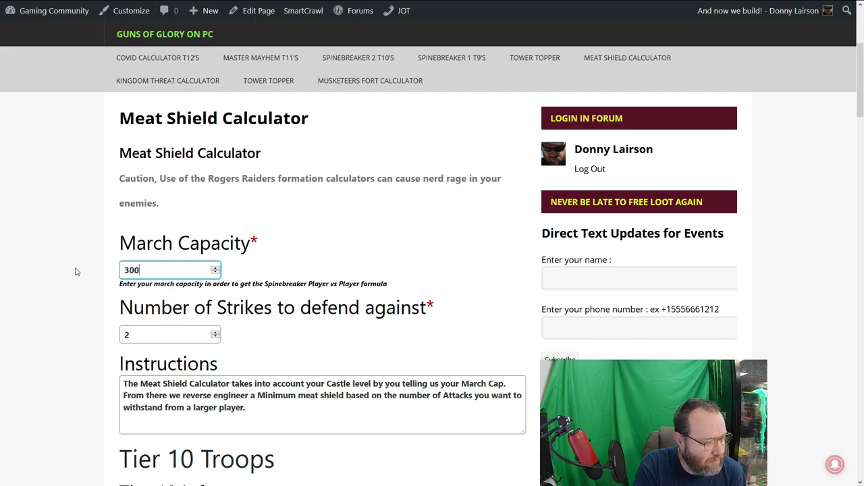
type("000")
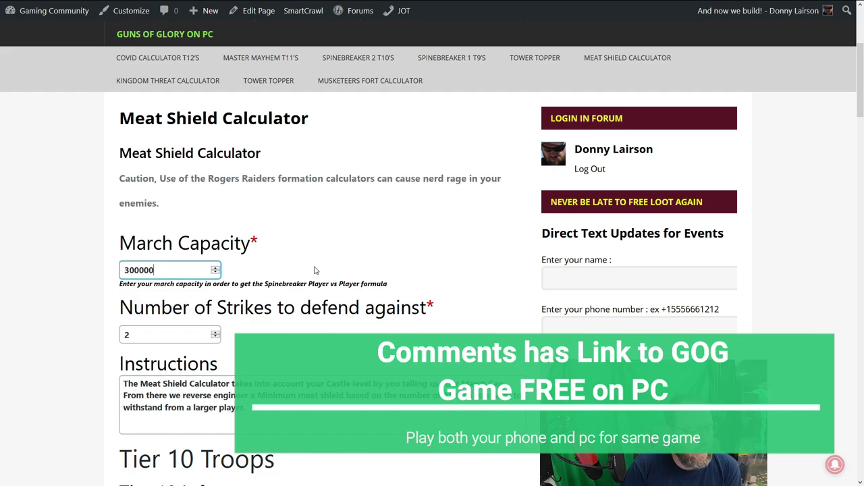
Step: Examine the Tier 10 and Tier 9 troop amounts calculated for the entered march capacity and strikes
scroll(314, 270, "down", 4)
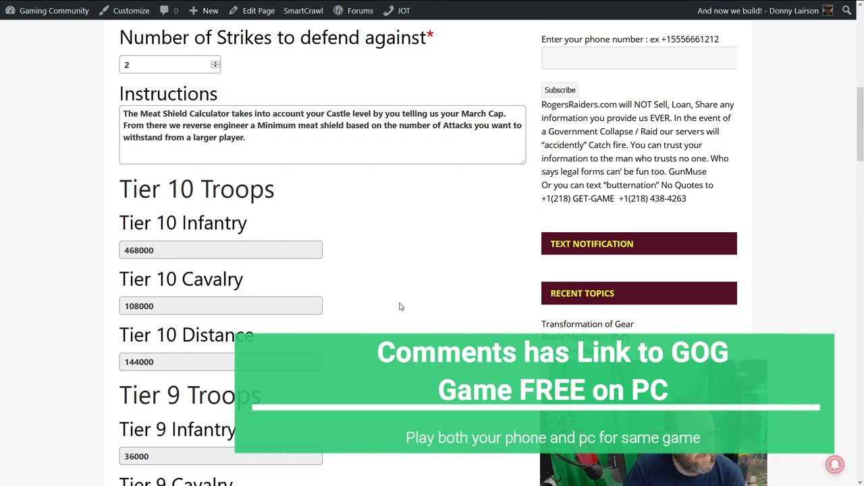
scroll(351, 309, "down", 3)
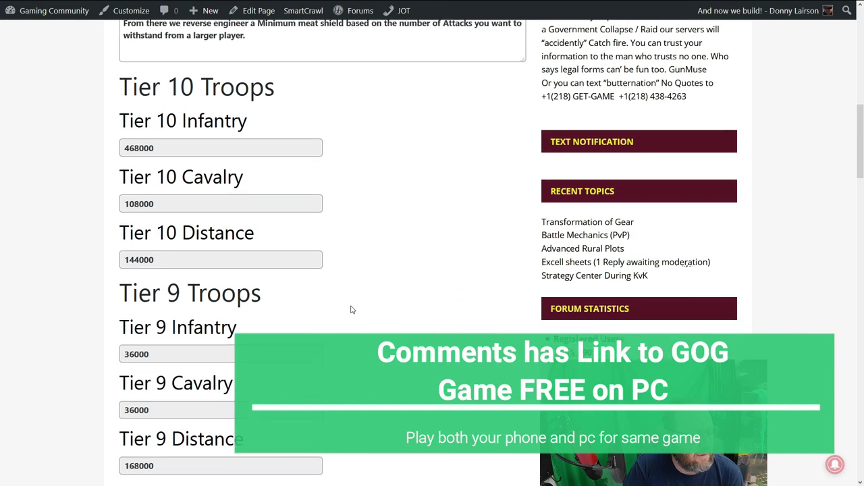
scroll(351, 309, "down", 1)
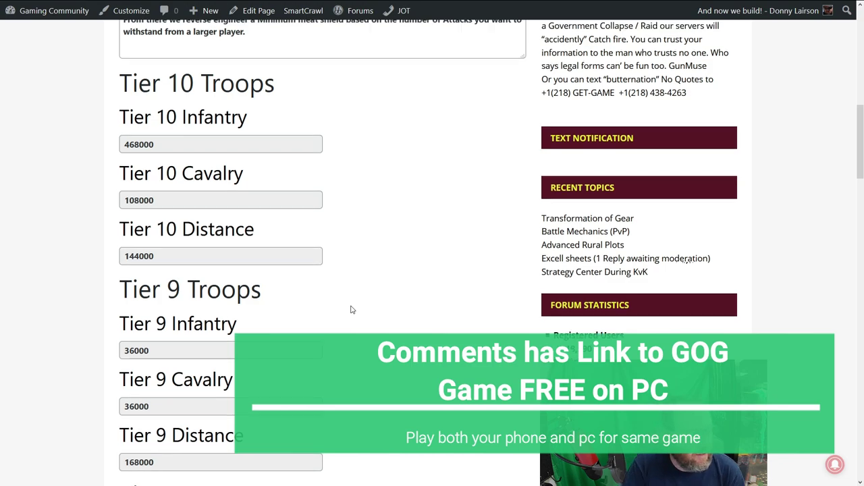
scroll(351, 309, "up", 3)
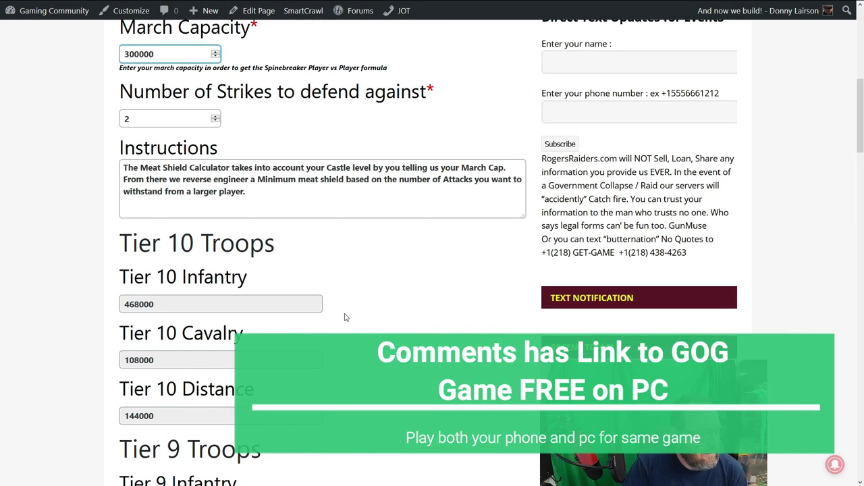
scroll(345, 317, "down", 2)
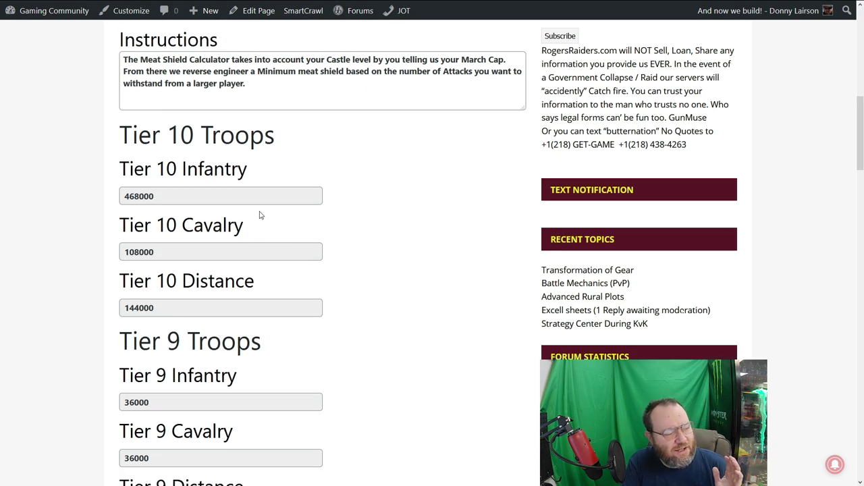
scroll(388, 261, "down", 1)
scroll(388, 260, "up", 6)
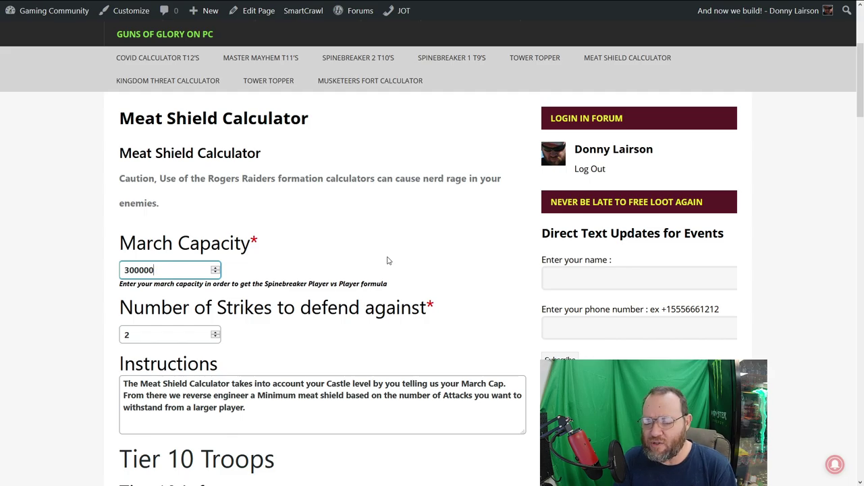
Step: Review the calculated infantry, cavalry and distance amounts down to the Tier 1 troops, including Tier 2 Infantry
left_click_drag(382, 353, 367, 223)
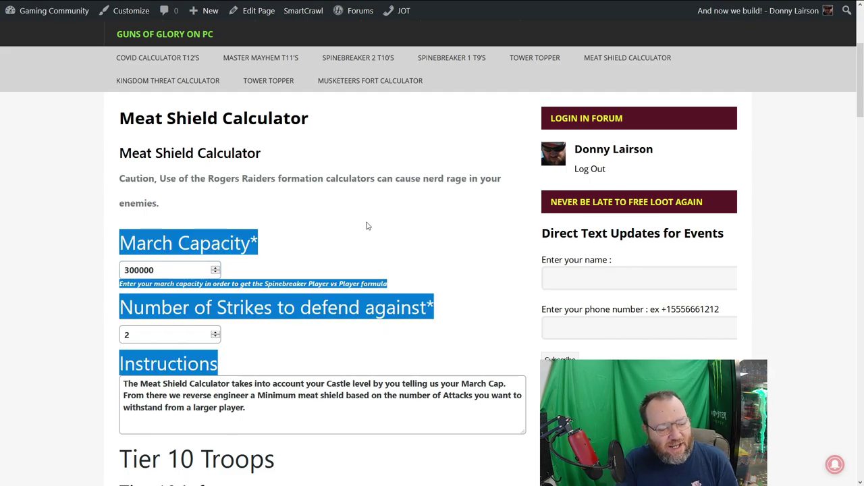
scroll(388, 319, "down", 15)
scroll(389, 320, "down", 14)
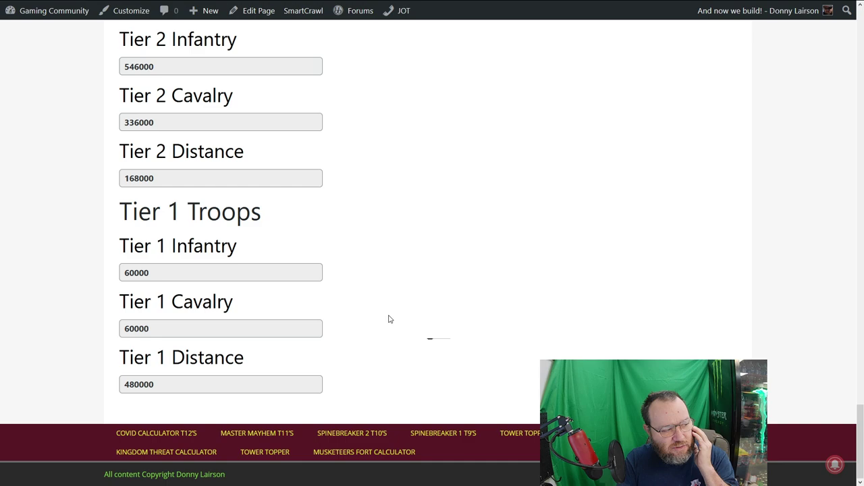
scroll(381, 304, "up", 1)
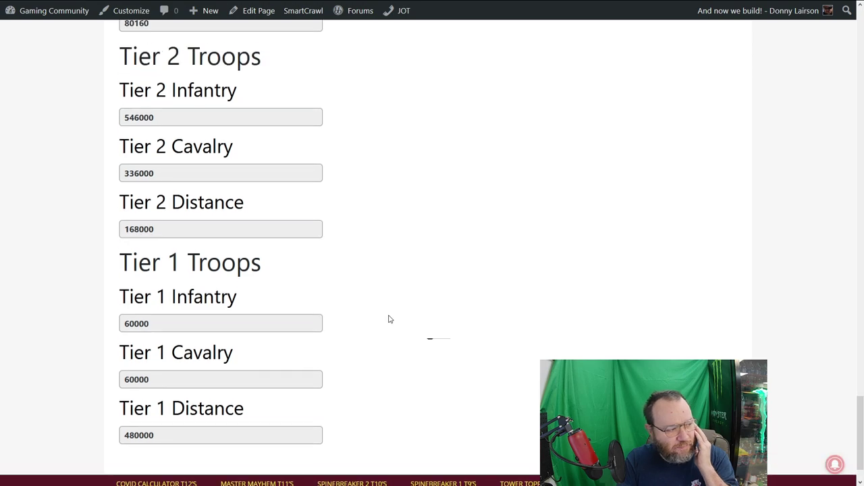
left_click(167, 122)
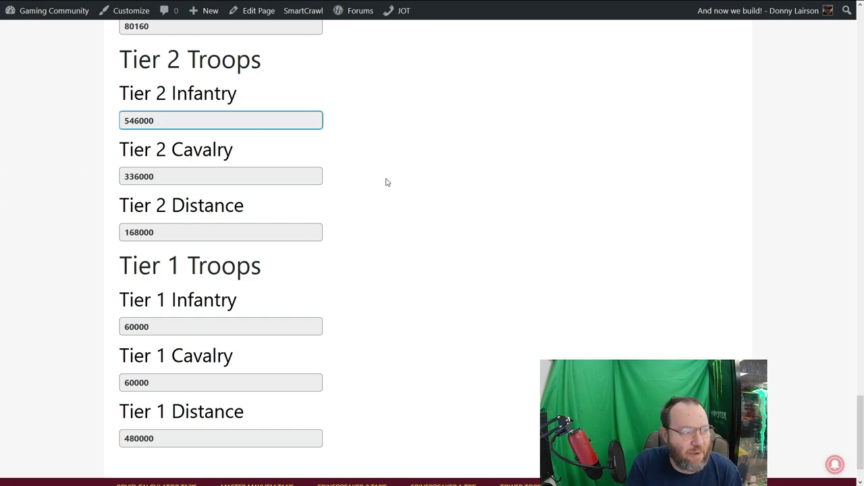
scroll(386, 181, "up", 5)
scroll(386, 182, "up", 14)
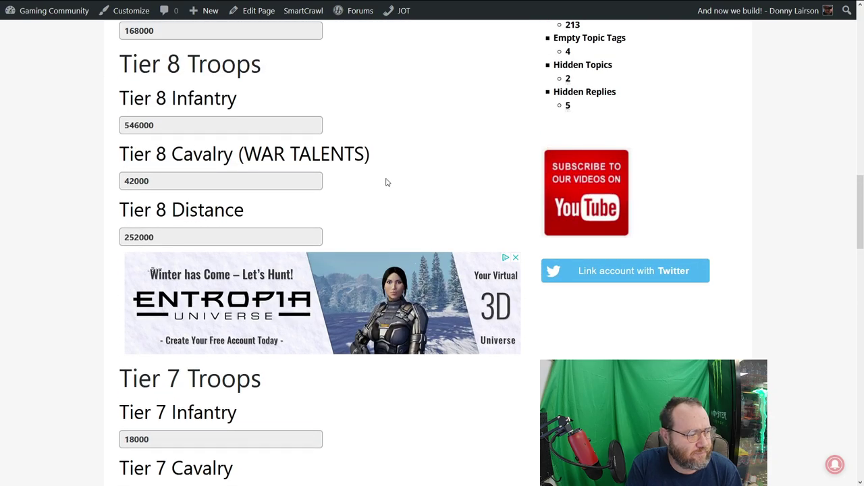
scroll(386, 182, "up", 9)
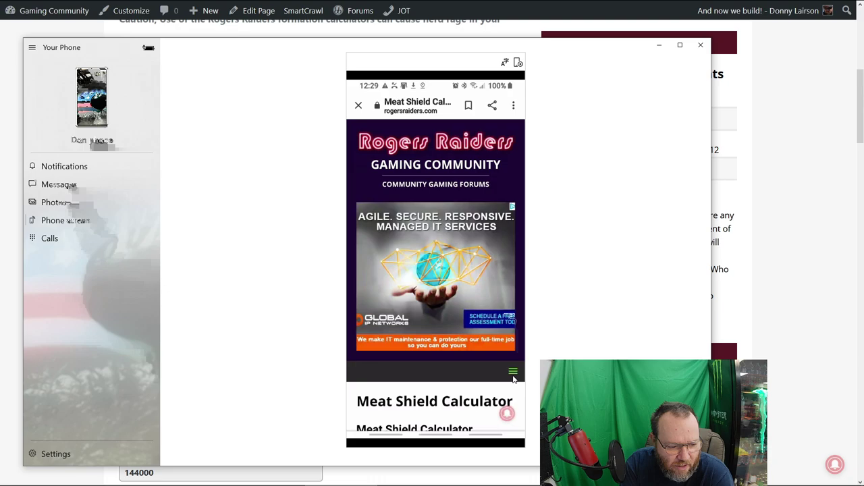
Step: In the Your Phone window, open the mobile site's navigation menu and try to expand its Calculators entry
left_click(514, 371)
scroll(439, 376, "down", 1)
left_click_drag(439, 376, 422, 280)
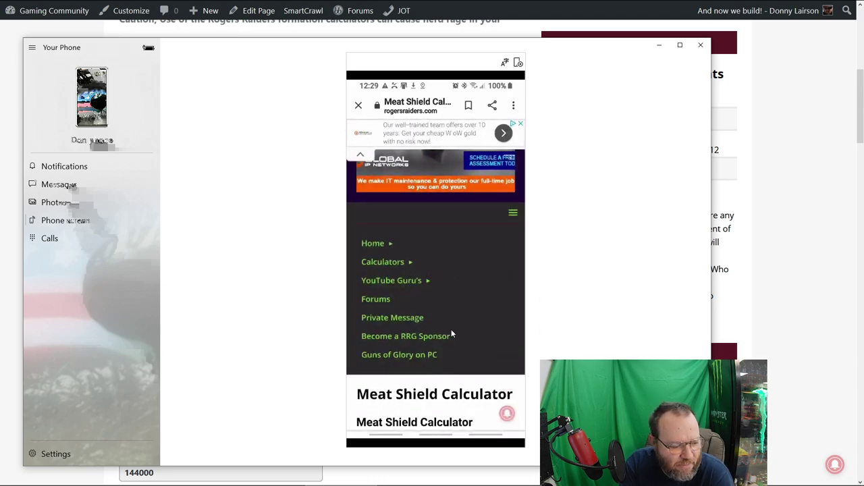
scroll(451, 332, "down", 2)
scroll(442, 358, "up", 3)
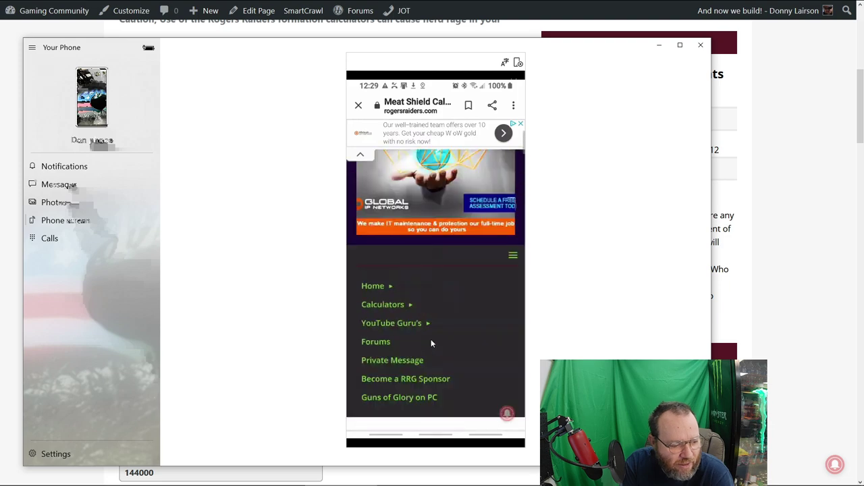
left_click(410, 305)
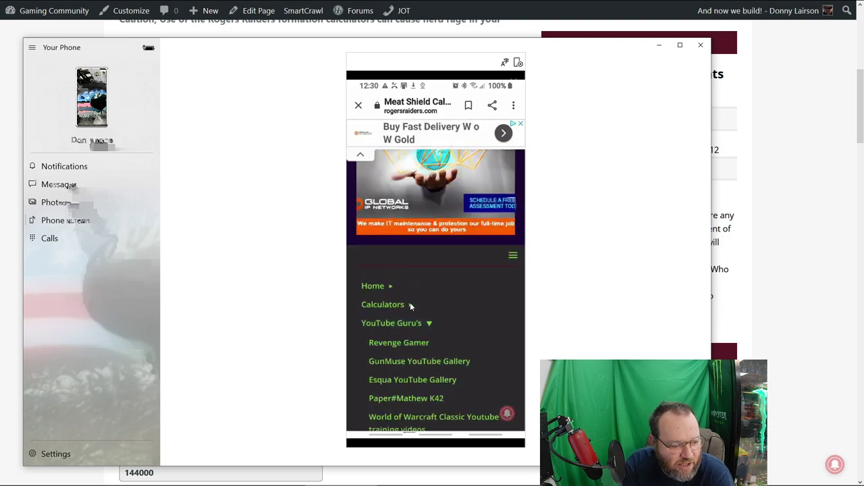
scroll(463, 329, "down", 1)
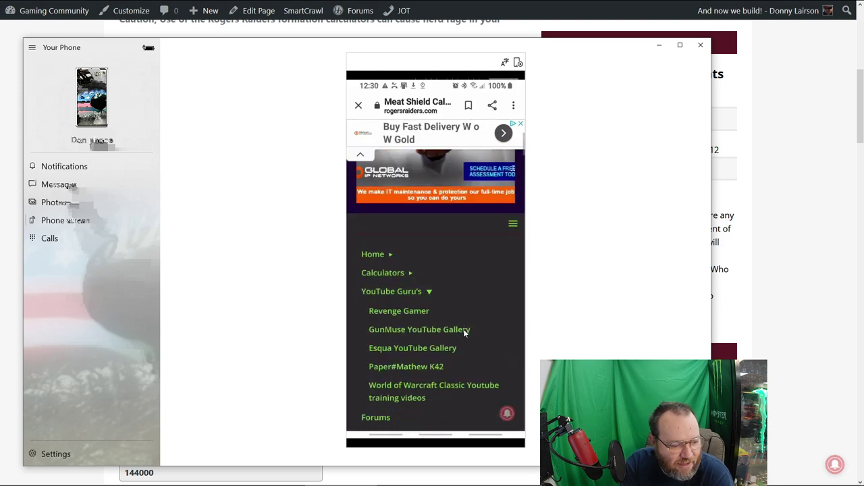
left_click(409, 273)
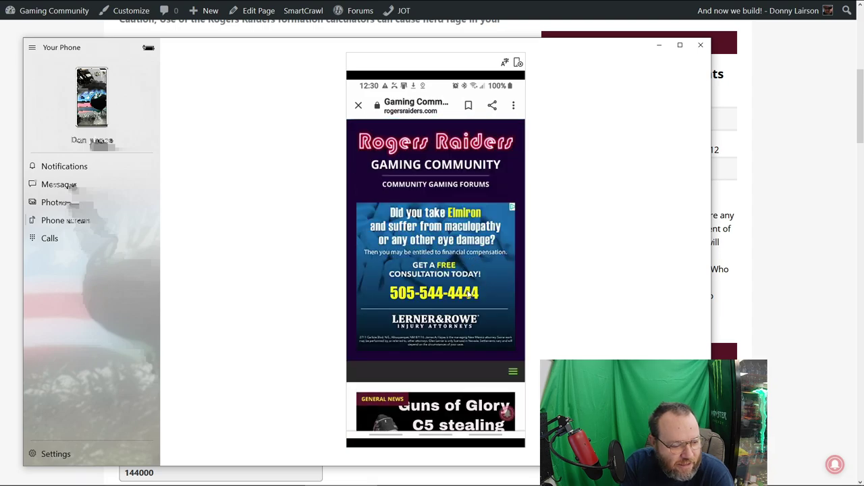
Step: Reopen the mobile site's navigation menu and try again to expand the Calculators entry
scroll(491, 278, "down", 3)
left_click(512, 278)
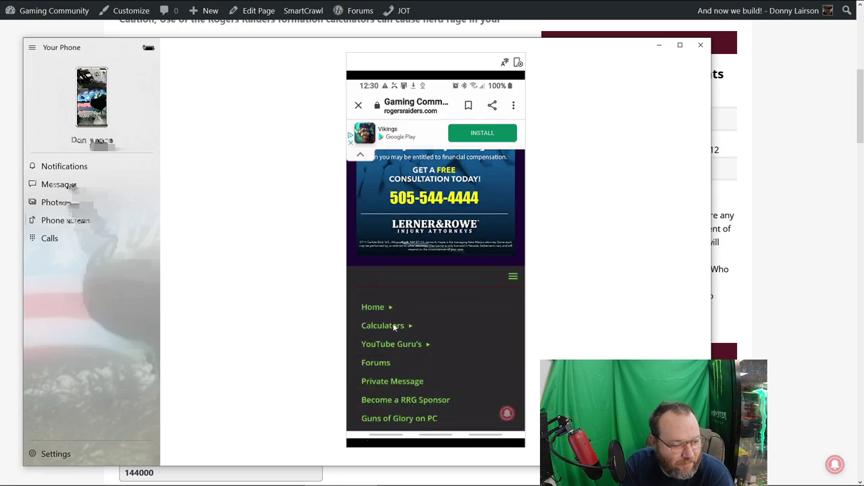
left_click(395, 326)
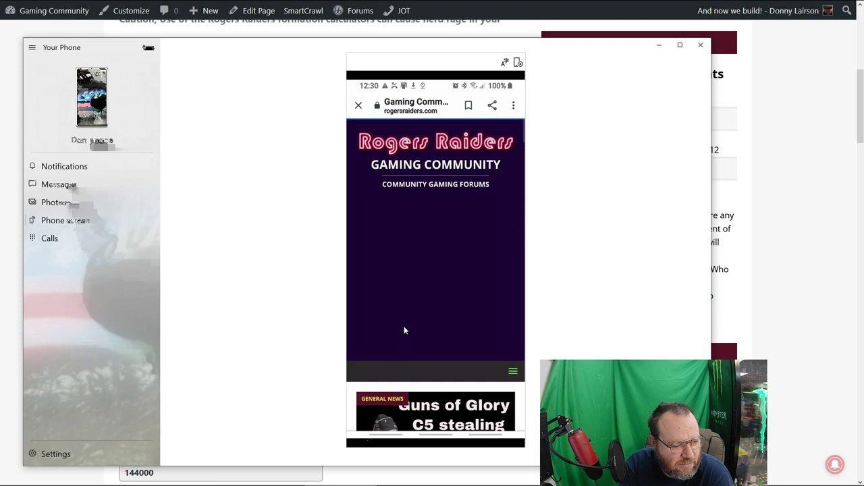
scroll(463, 326, "down", 2)
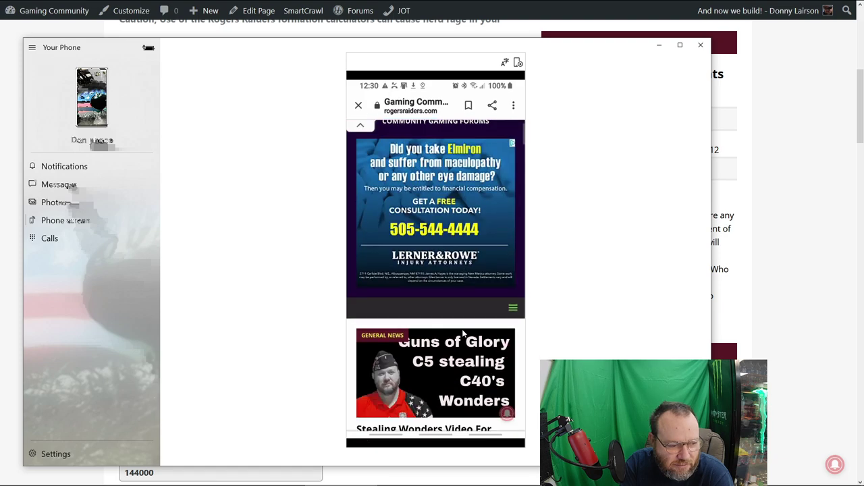
left_click(512, 308)
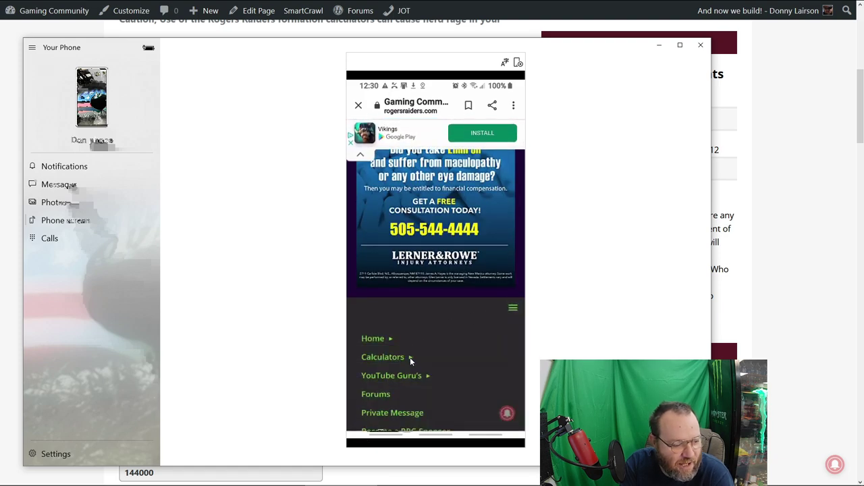
left_click(410, 357)
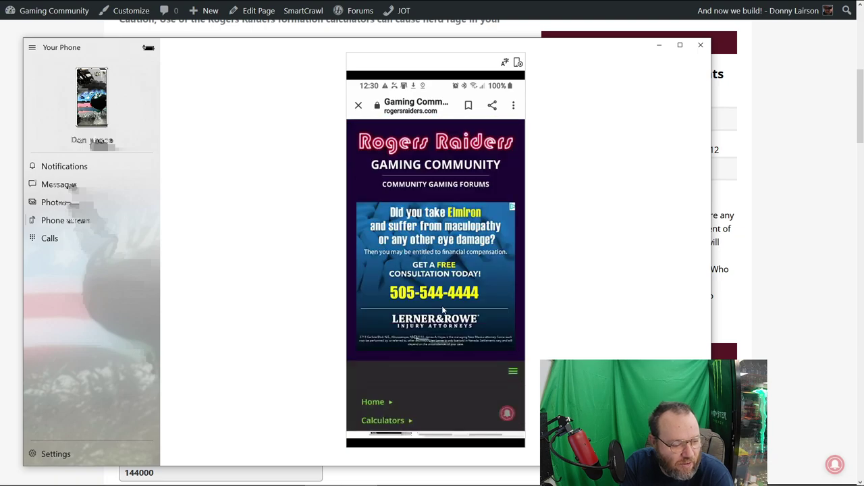
scroll(443, 309, "down", 3)
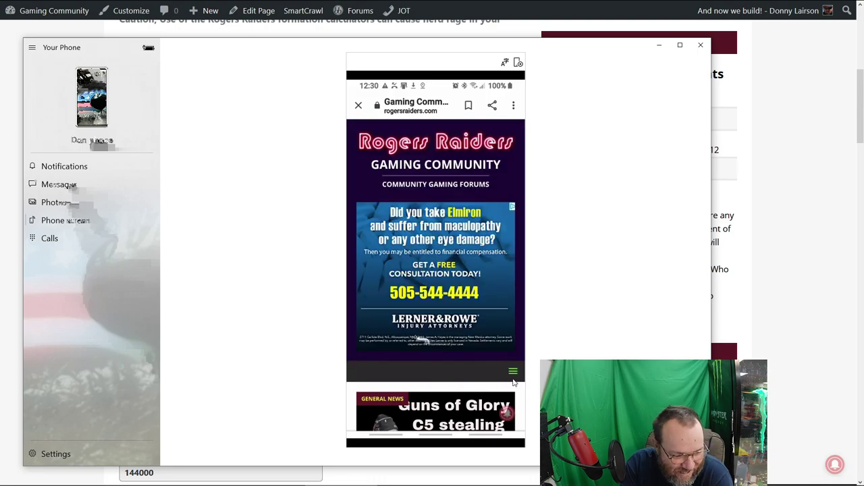
Step: Open the mobile site's navigation menu and expand the Calculators list
left_click(513, 373)
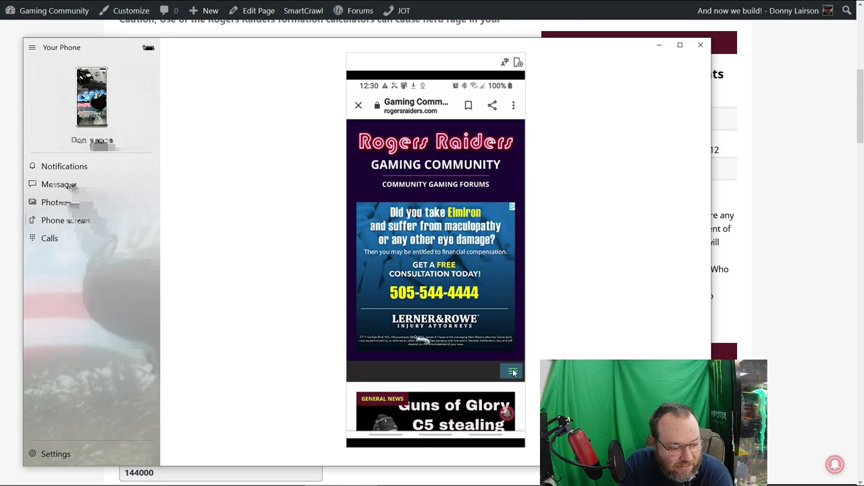
scroll(428, 329, "down", 2)
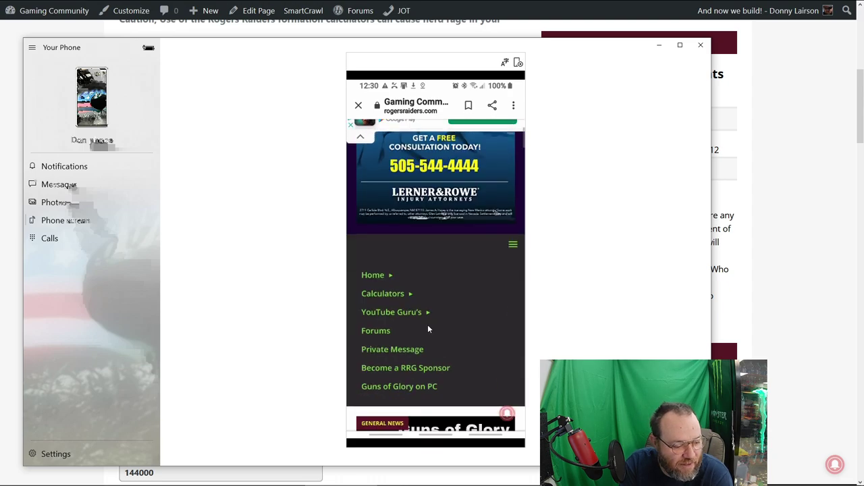
left_click(407, 294)
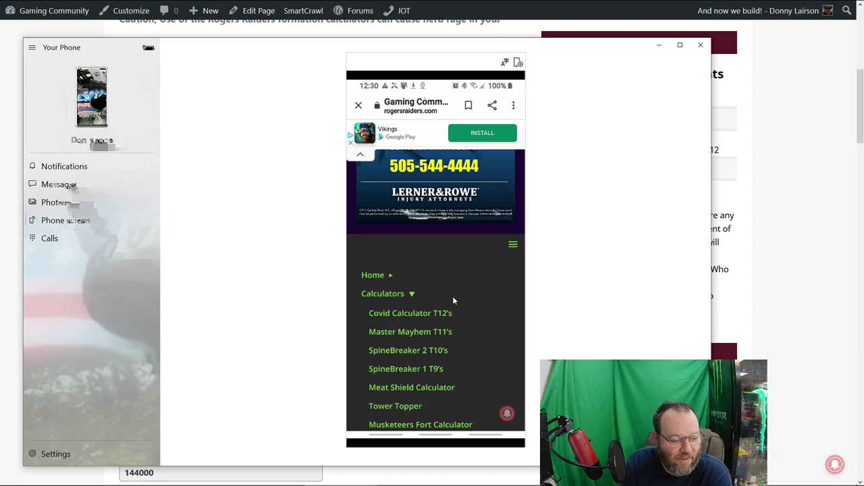
Step: Expand the SpreadSheets entry within the Calculators list and look through its items
scroll(453, 346, "down", 1)
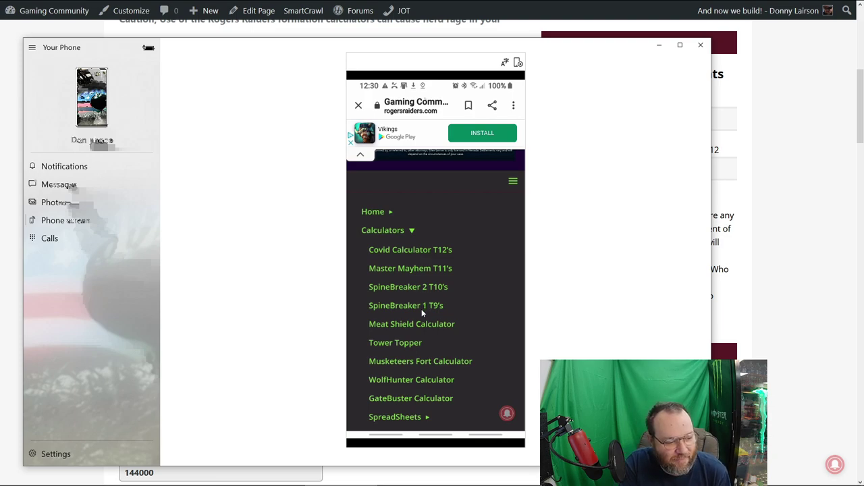
scroll(442, 353, "down", 1)
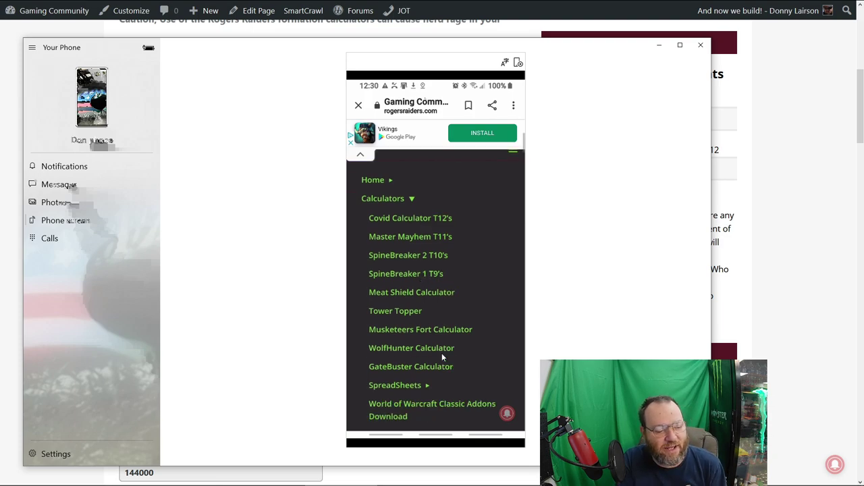
left_click(425, 385)
scroll(443, 334, "down", 4)
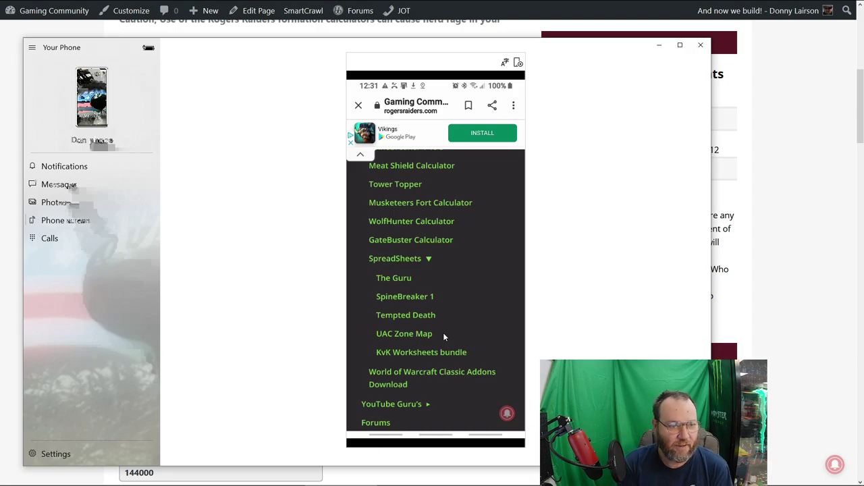
Step: Move the Your Phone window aside and look through the desktop Meat Shield Calculator page from its header to its footer links
left_click_drag(270, 44, 462, 88)
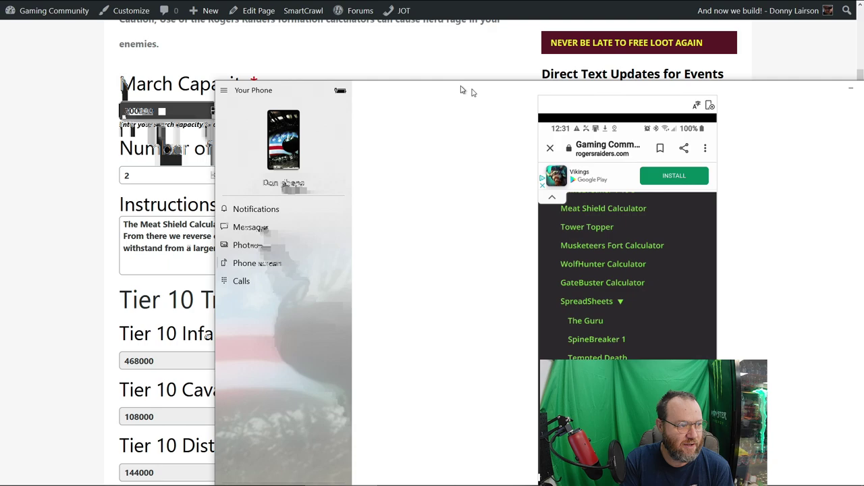
left_click(462, 68)
scroll(414, 226, "up", 5)
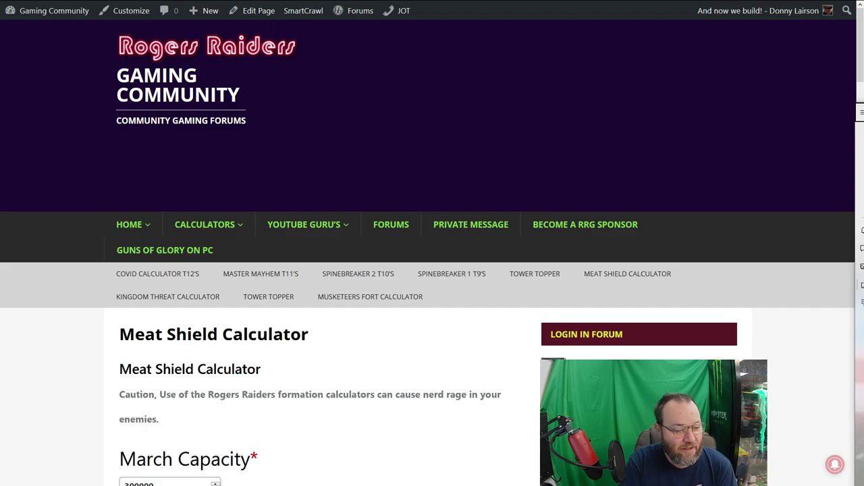
scroll(517, 351, "down", 4)
scroll(401, 316, "down", 6)
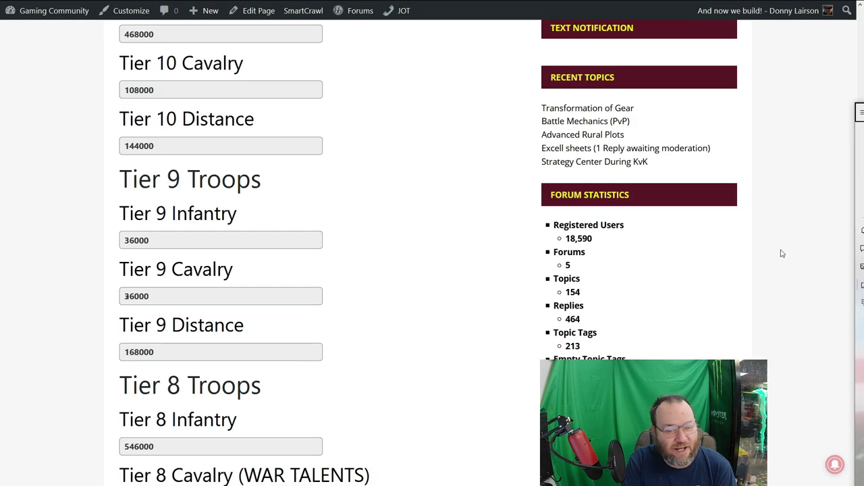
scroll(758, 224, "down", 2)
scroll(721, 222, "down", 15)
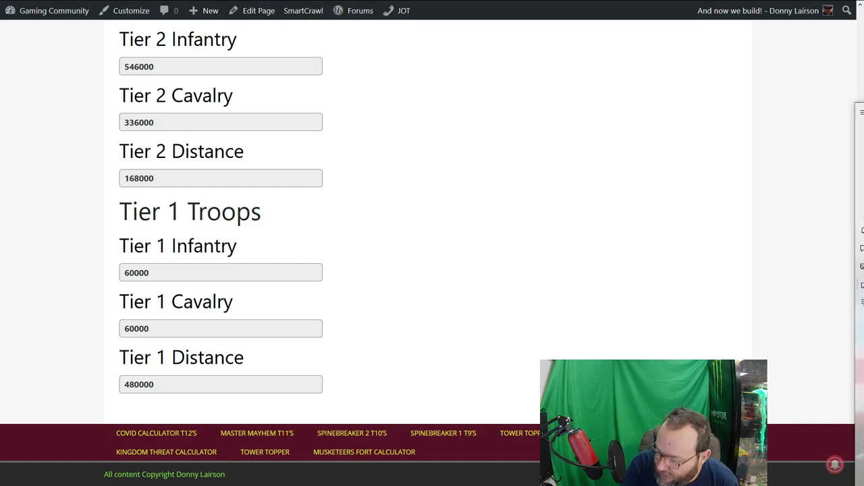
Step: Bring the Your Phone window back into view and open the footer menu at the end of the mobile site's page
left_click(855, 101)
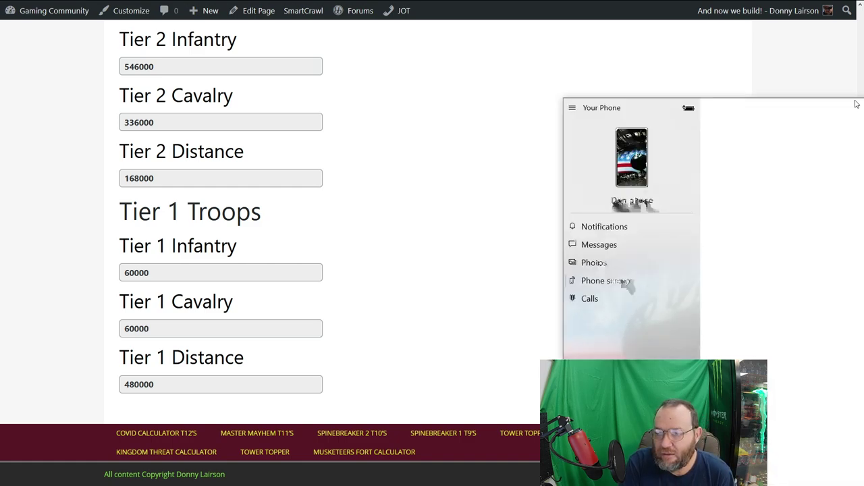
scroll(511, 218, "down", 5)
scroll(510, 215, "down", 10)
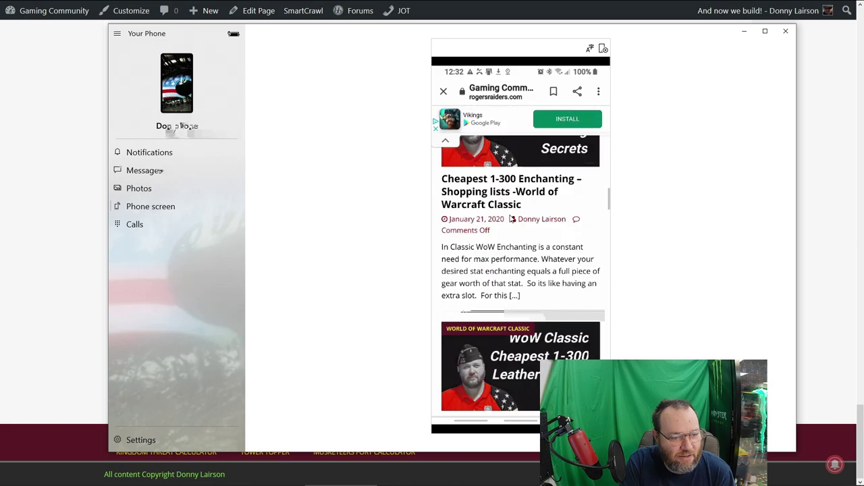
scroll(510, 217, "down", 15)
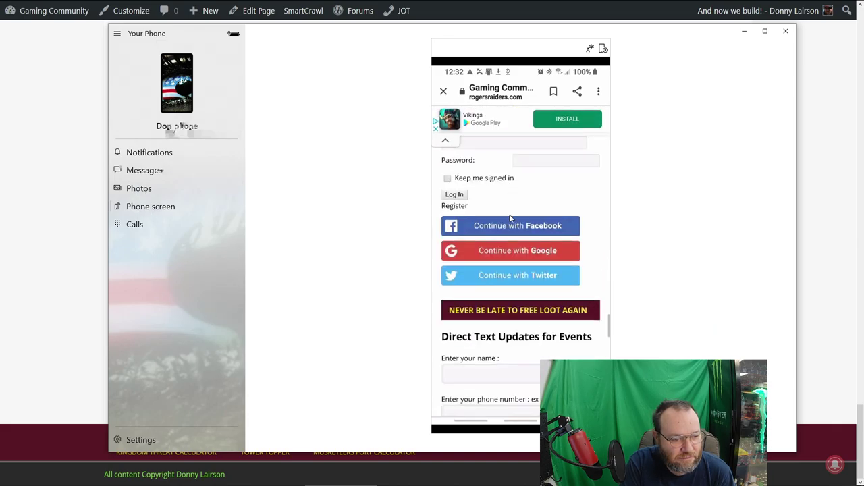
scroll(510, 218, "down", 10)
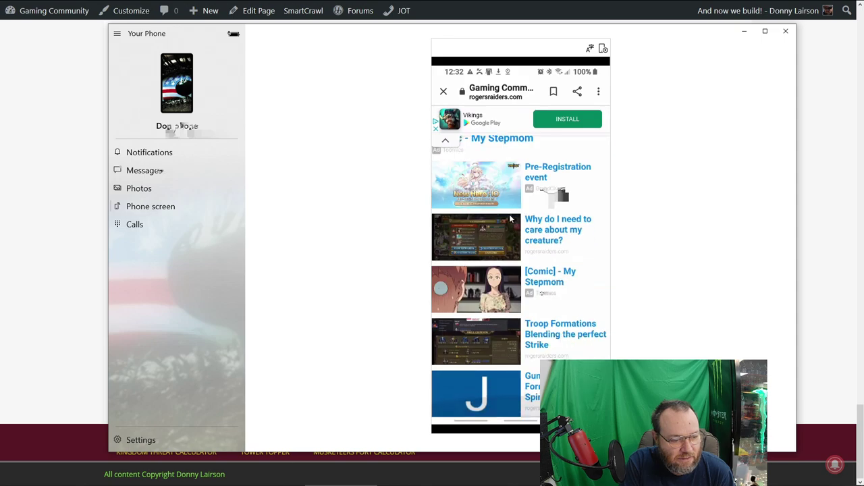
scroll(511, 218, "up", 5)
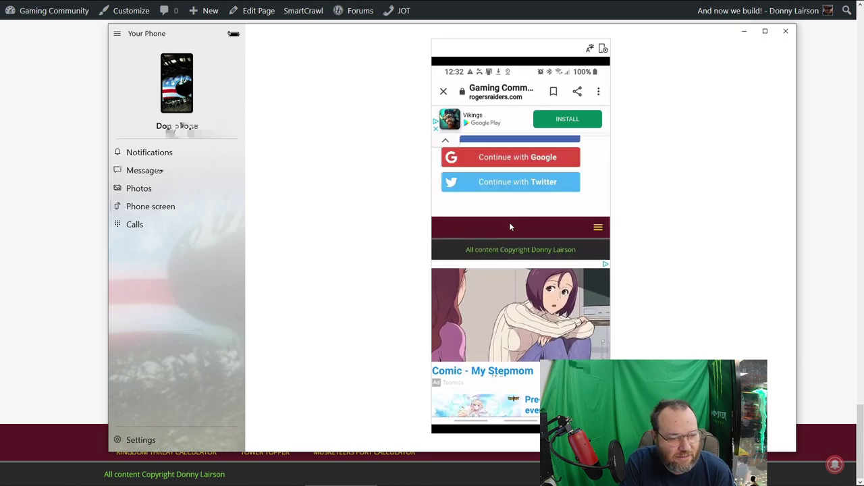
left_click(598, 228)
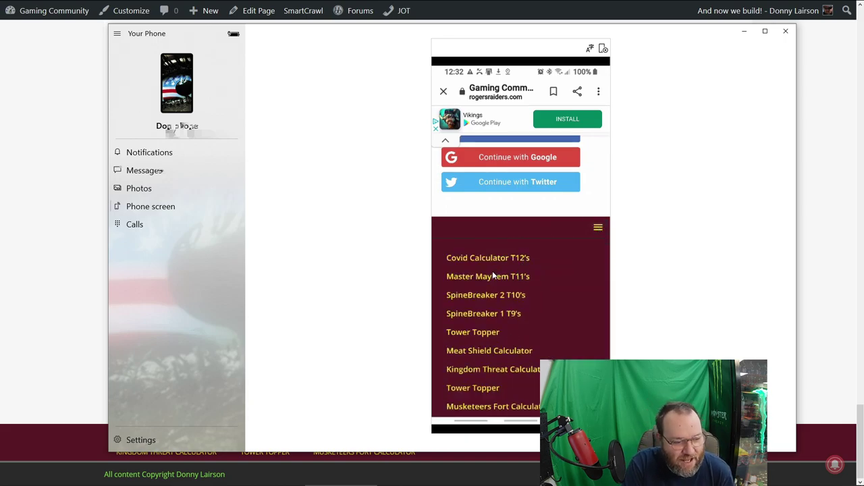
Step: Open the WolfHunter Guns of Glory Calculator from the mobile footer menu and look through its troop tiers and comments
left_click(475, 351)
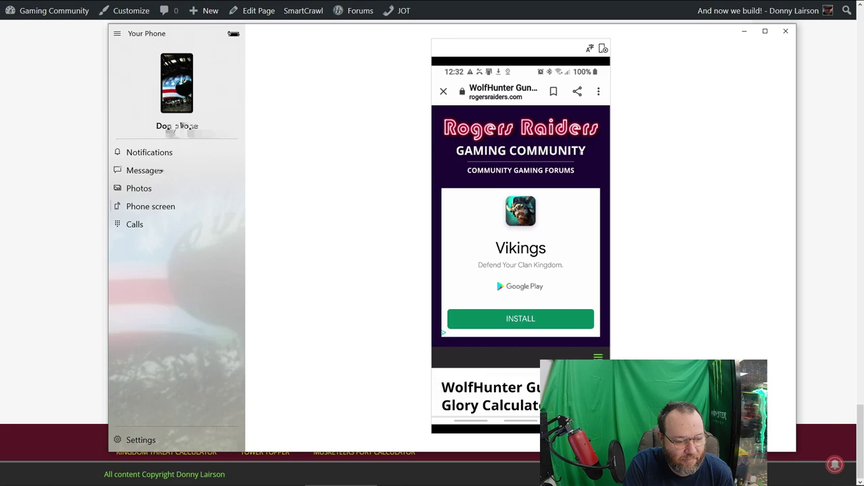
scroll(588, 304, "down", 10)
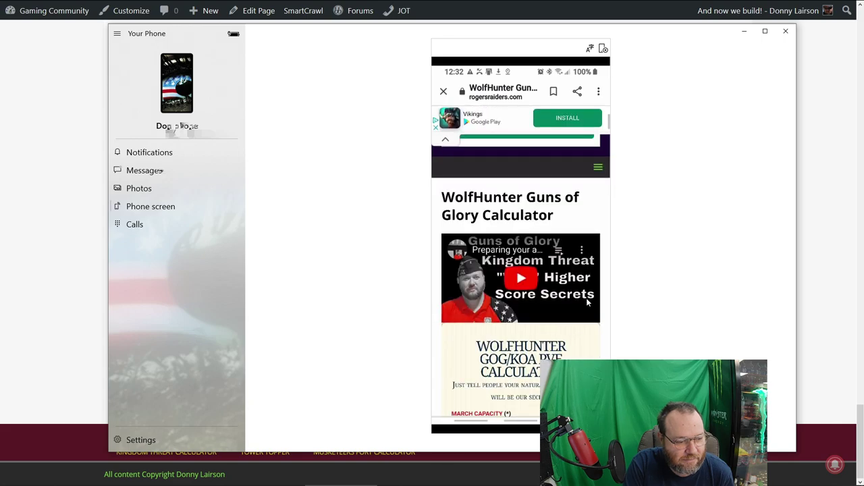
scroll(590, 278, "down", 15)
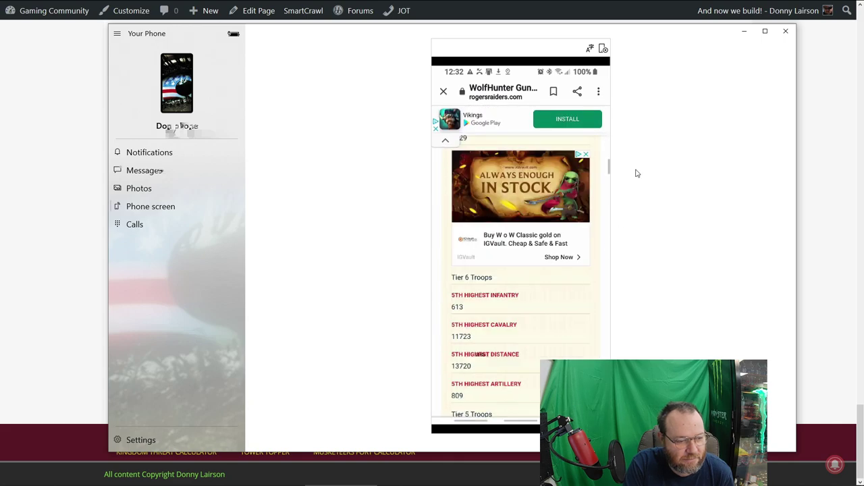
scroll(612, 170, "down", 15)
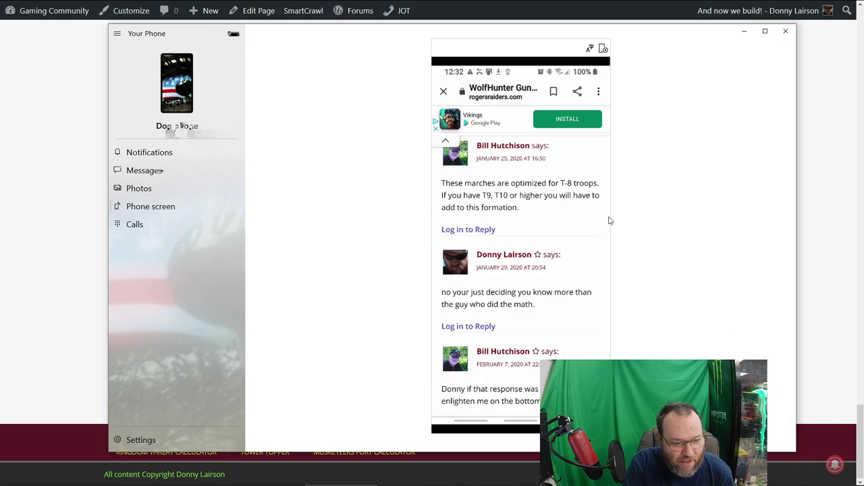
scroll(608, 202, "up", 3)
scroll(574, 257, "down", 3)
scroll(533, 263, "up", 5)
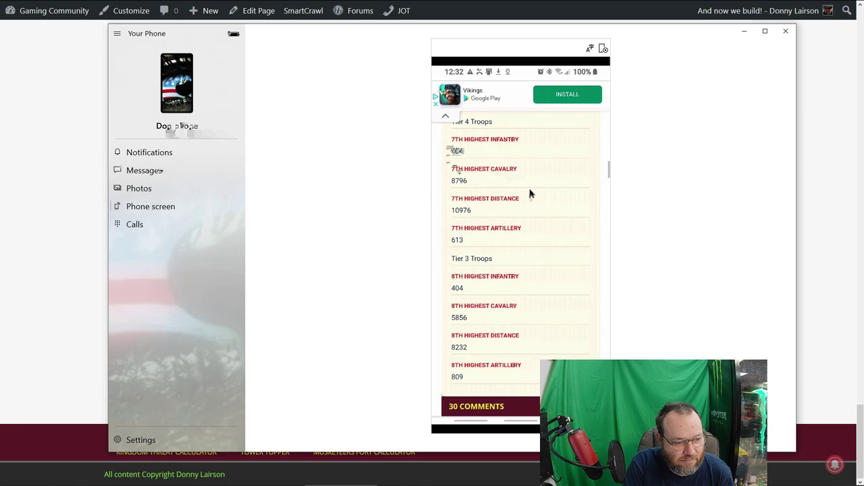
Step: Open the footer menu at the end of the mobile WolfHunter page and choose the Meat Shield Calculator
scroll(544, 230, "down", 5)
scroll(555, 272, "down", 10)
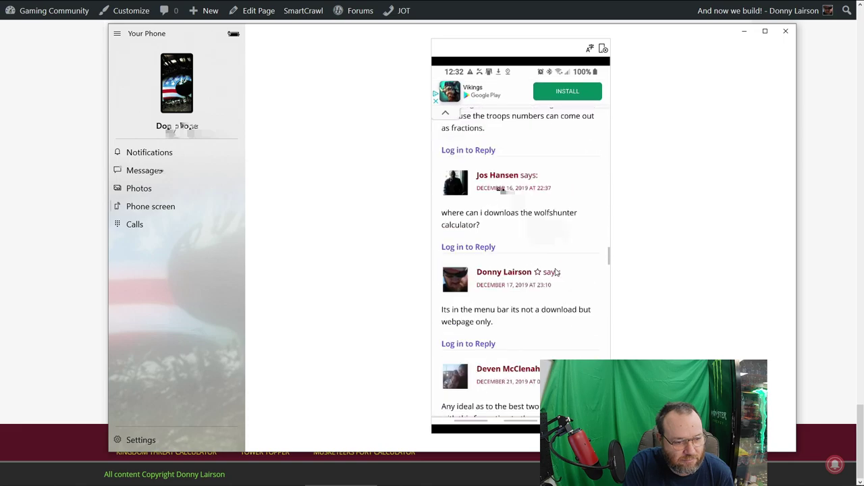
scroll(556, 271, "down", 10)
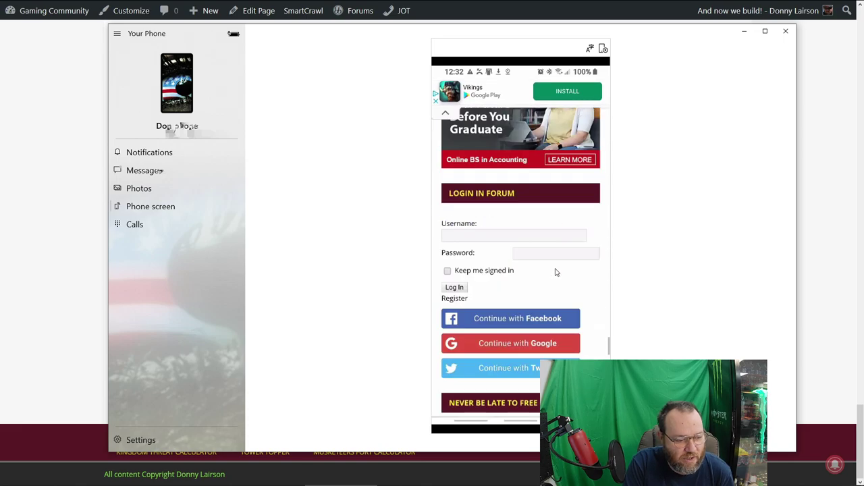
scroll(543, 290, "down", 8)
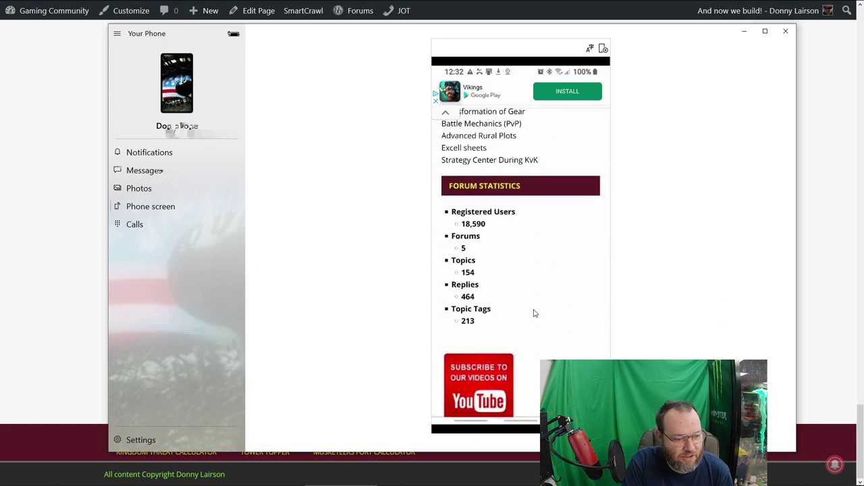
scroll(533, 313, "down", 3)
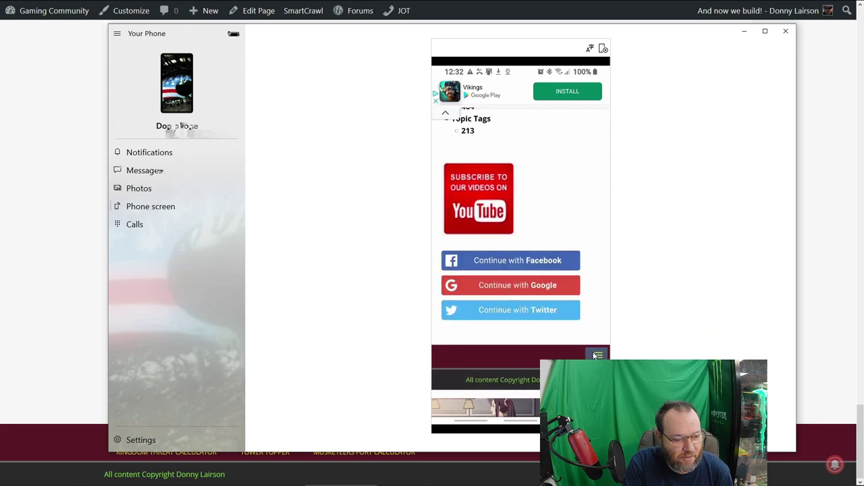
scroll(546, 345, "down", 3)
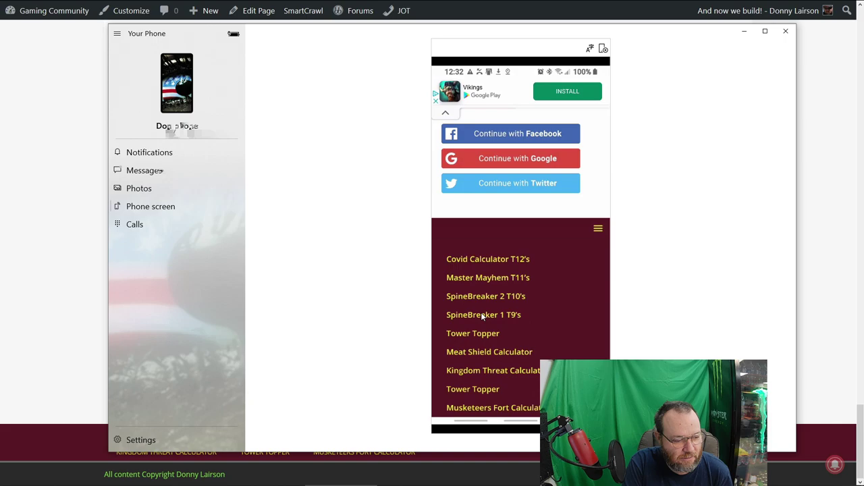
left_click(485, 352)
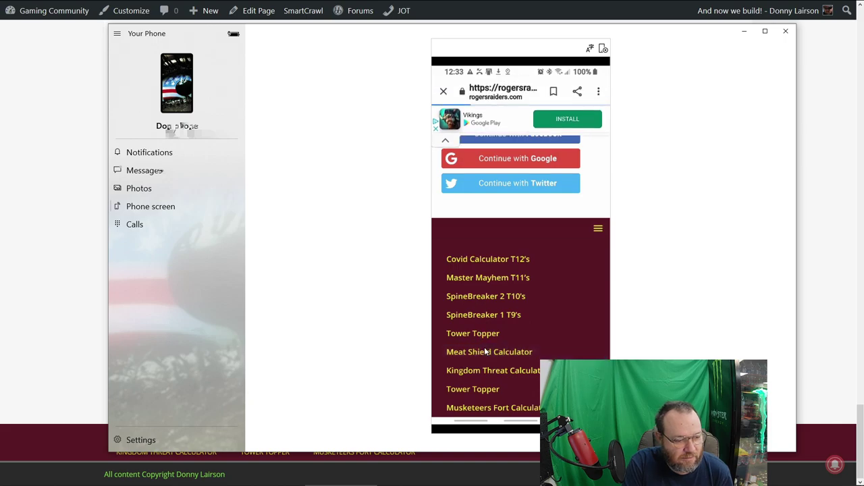
Step: Examine the mobile Meat Shield Calculator's march capacity, number of strikes, instructions and troop fields from Tier 10 down to Tier 6
scroll(499, 331, "down", 3)
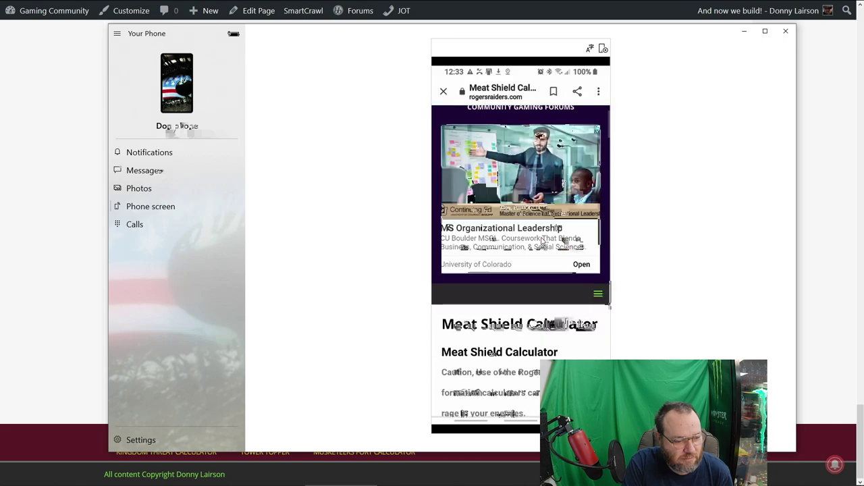
scroll(542, 240, "down", 5)
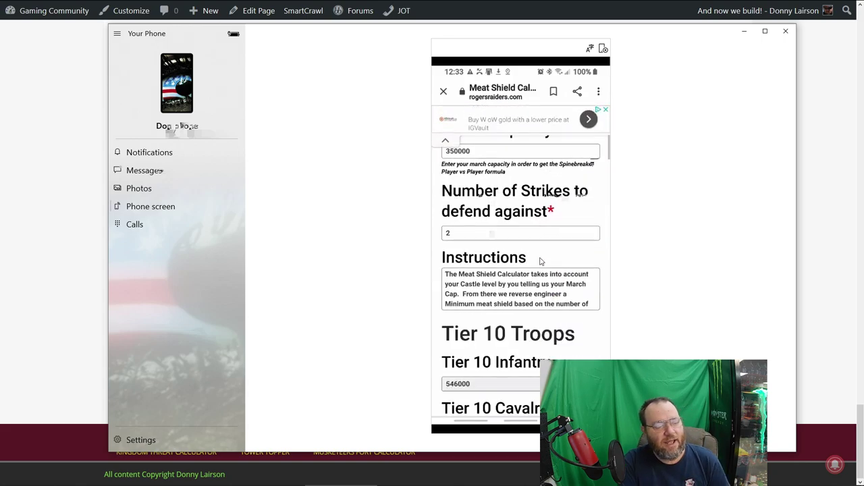
scroll(531, 274, "down", 2)
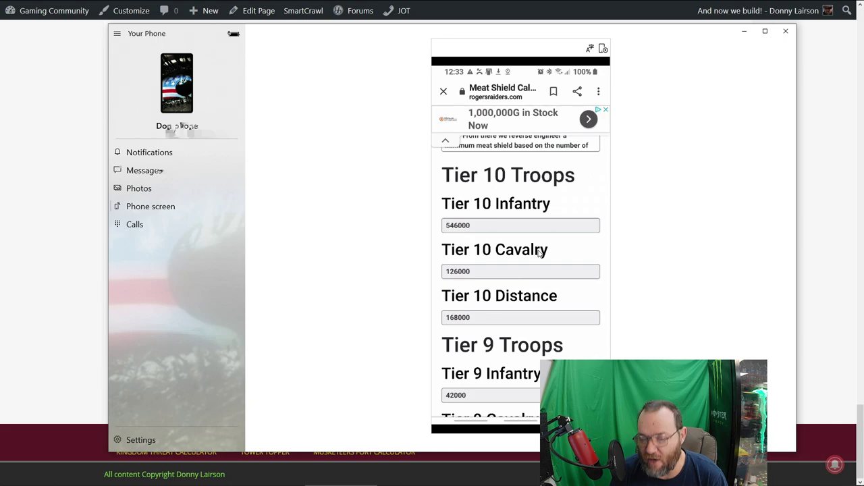
scroll(558, 282, "up", 10)
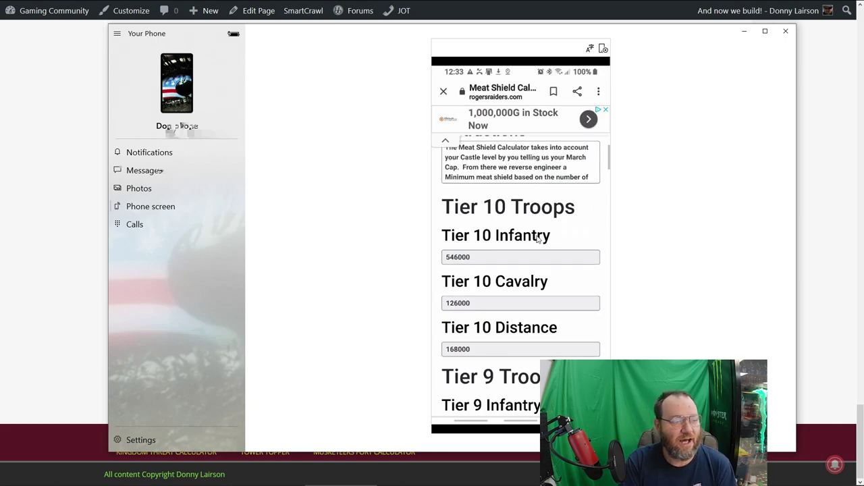
scroll(539, 238, "up", 5)
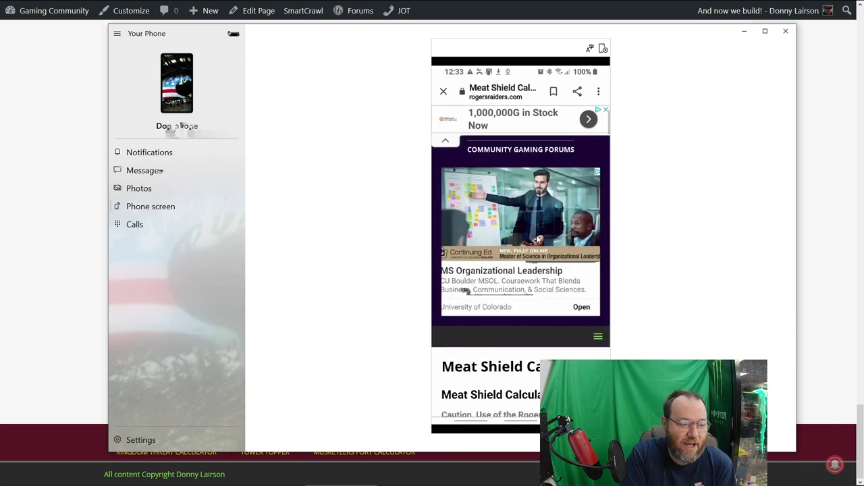
scroll(538, 237, "down", 15)
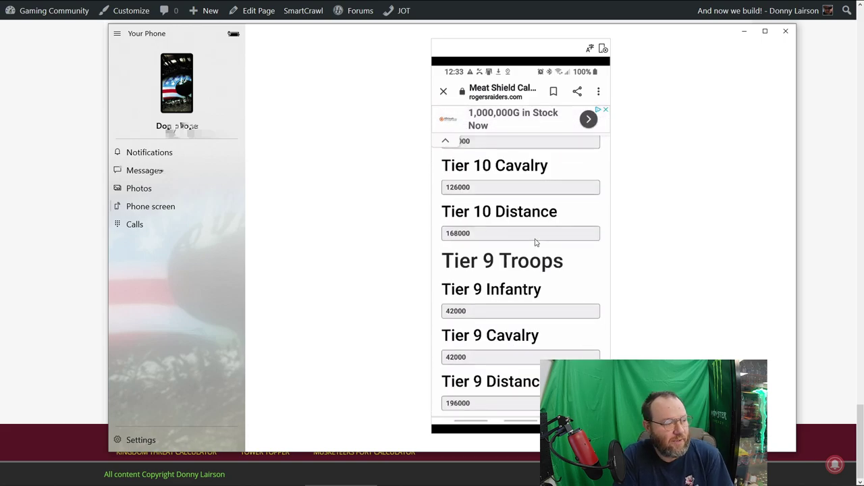
scroll(543, 304, "down", 10)
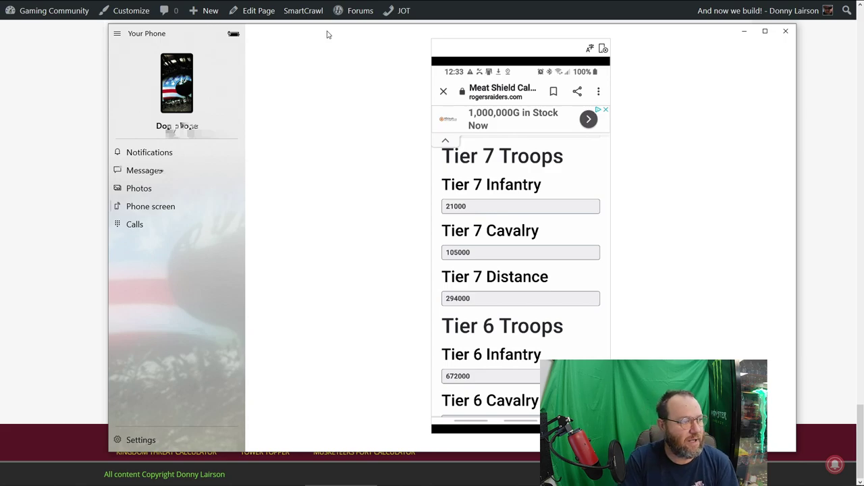
Step: Move the Your Phone window out of view and return to the Tier 2 Infantry field on the desktop calculator page
left_click_drag(328, 33, 863, 44)
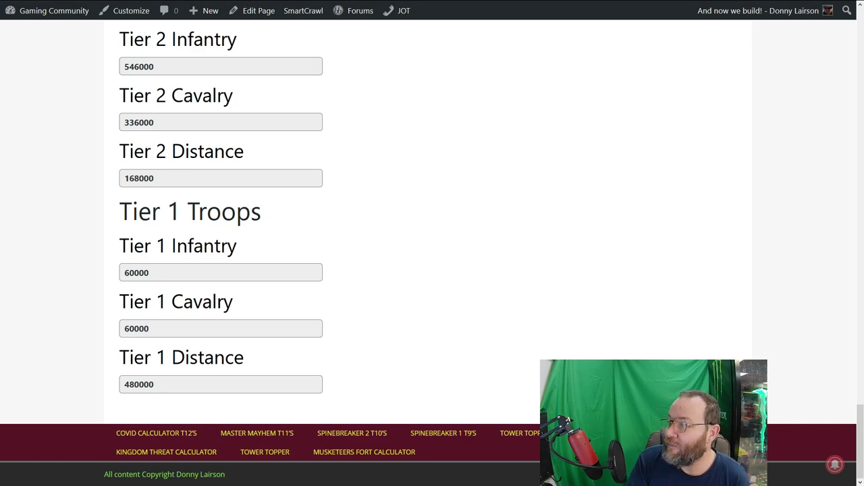
left_click(221, 66)
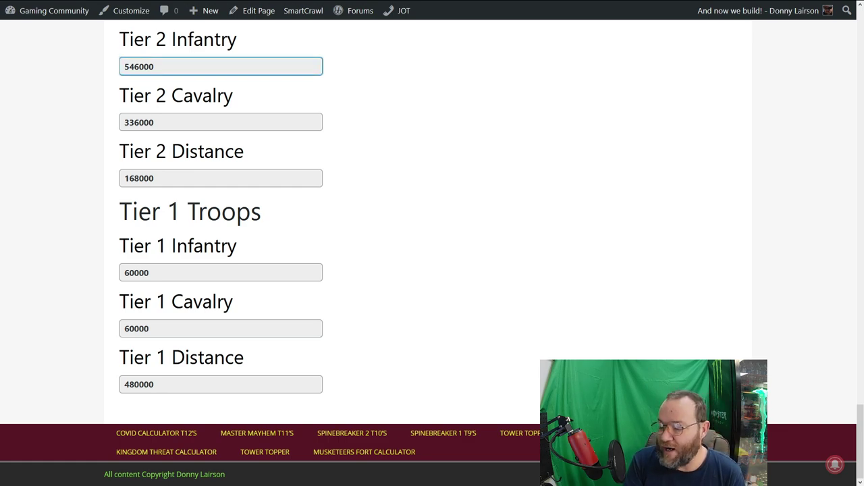